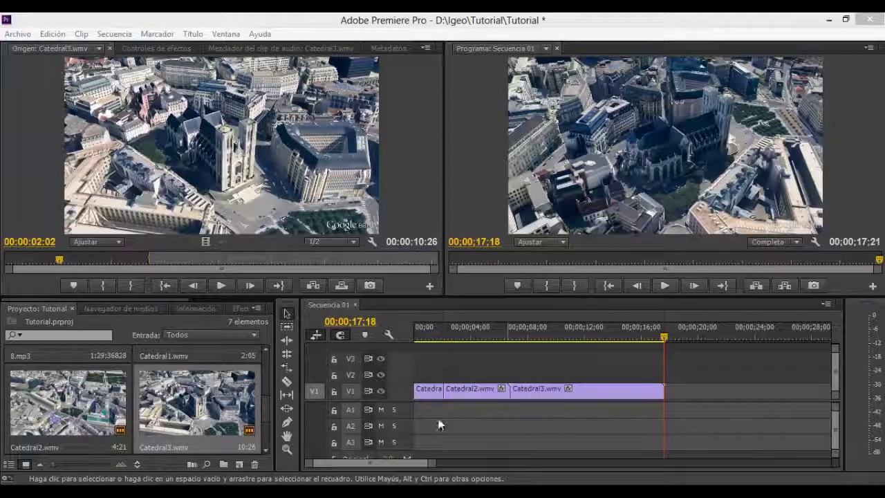
# Import Senado1 from the Coronación folder, bringing the Tutorial project bin to eight items.
pyautogui.scroll(2, 270, 389)
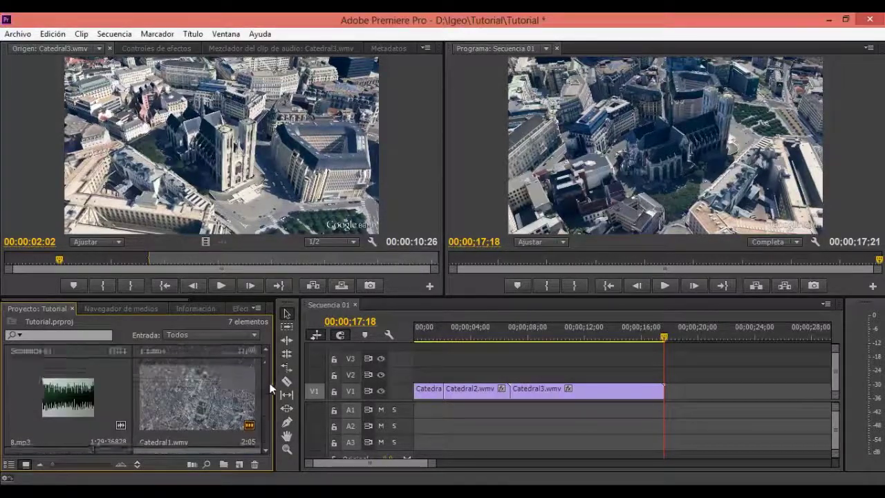
pyautogui.scroll(-2, 269, 389)
pyautogui.scroll(-3, 264, 387)
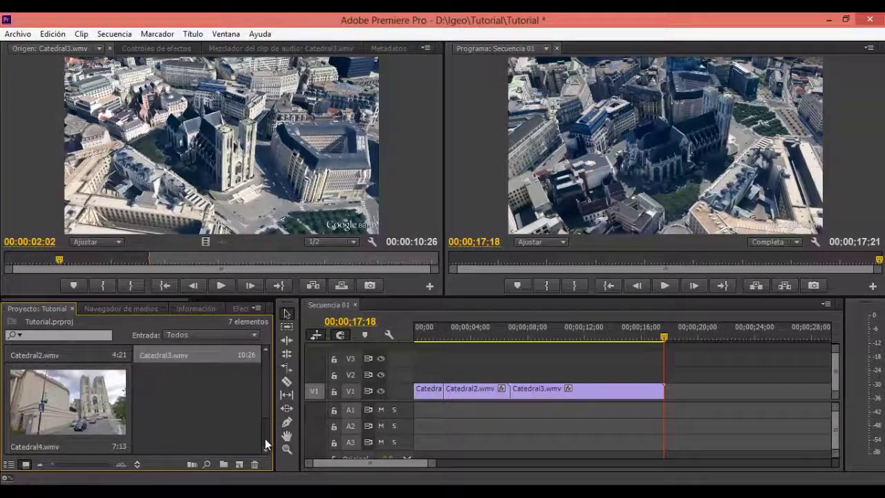
pyautogui.moveTo(265, 443); pyautogui.dragTo(266, 416)
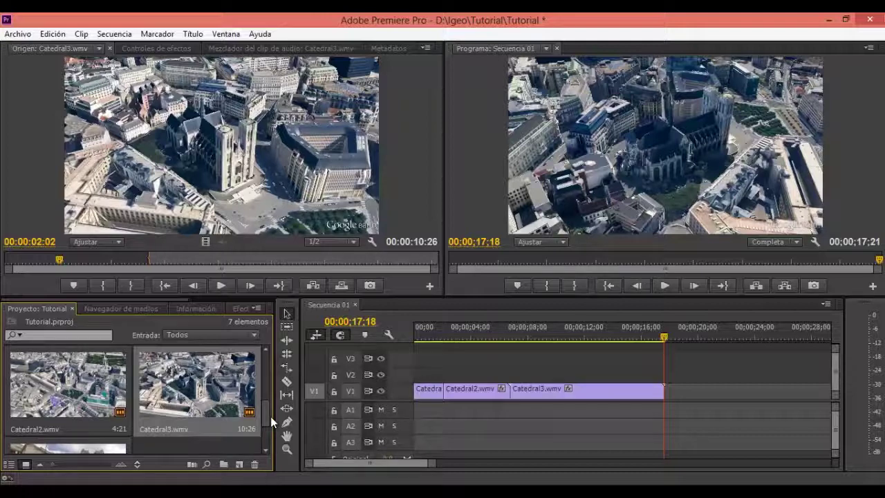
pyautogui.click(17, 34)
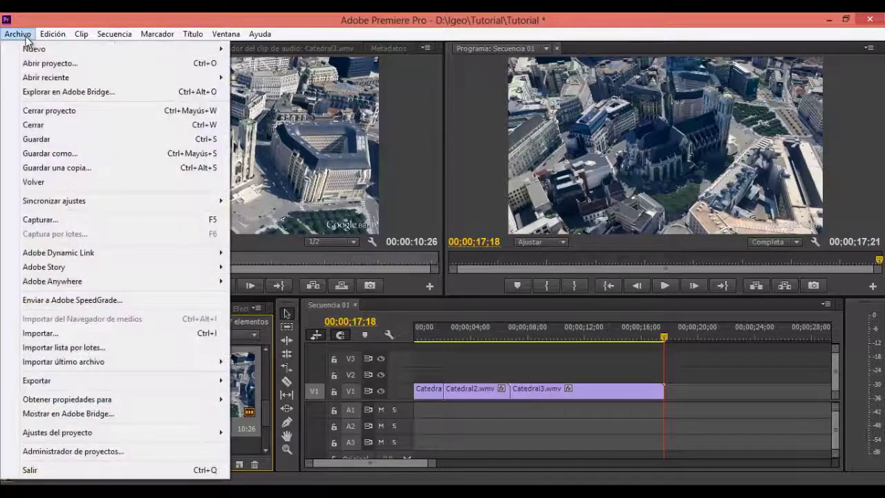
pyautogui.click(47, 335)
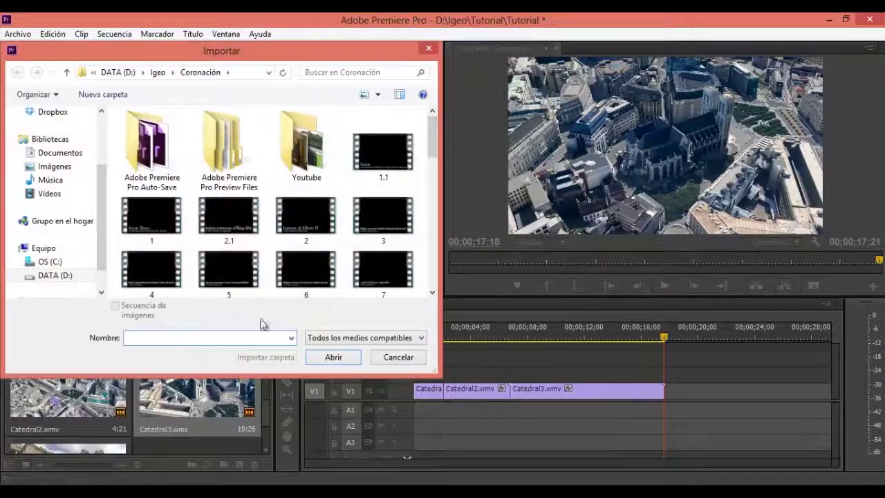
pyautogui.moveTo(432, 139); pyautogui.dragTo(435, 238)
pyautogui.click(384, 239)
pyautogui.click(334, 358)
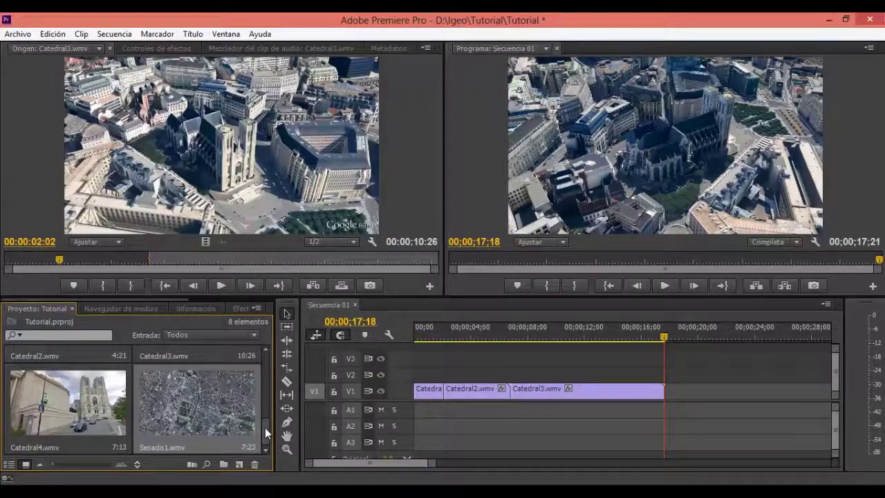
# Select Senado1, cancel a Ctrl+I import, and switch to the Media Browser at Coronación on drive D.
pyautogui.click(191, 397)
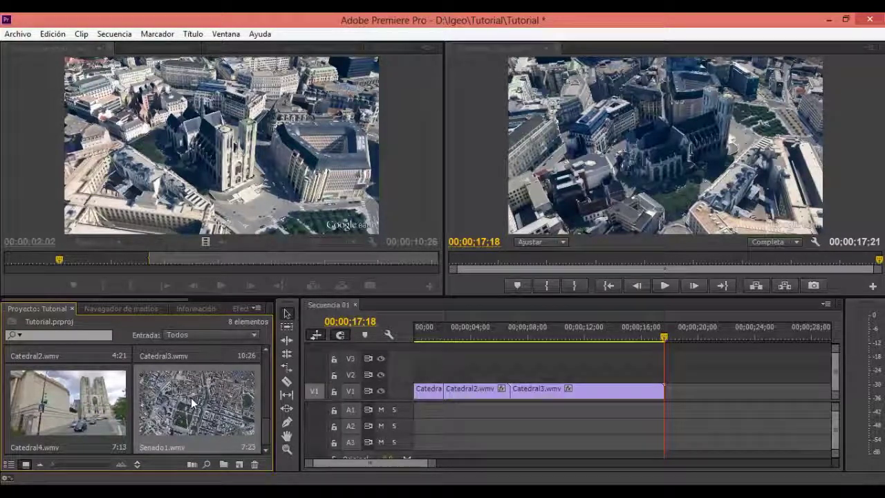
pyautogui.hotkey('ctrl', 'i')
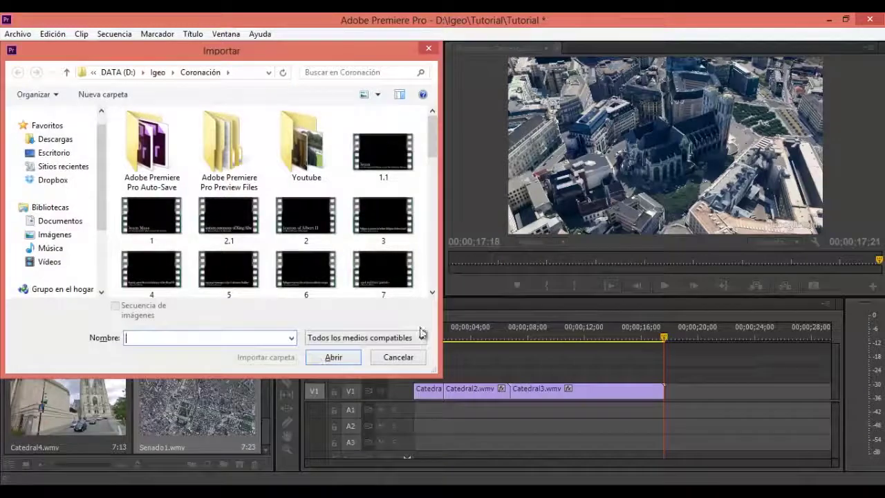
pyautogui.moveTo(428, 159); pyautogui.dragTo(429, 254)
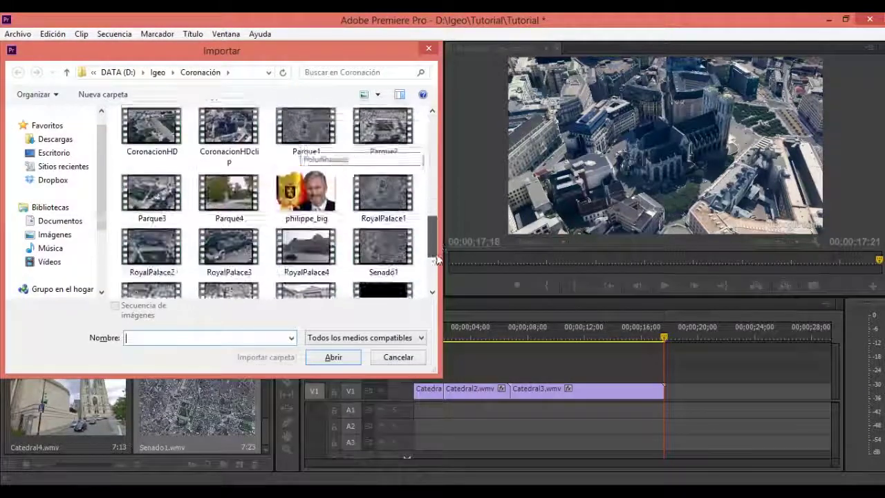
pyautogui.click(415, 359)
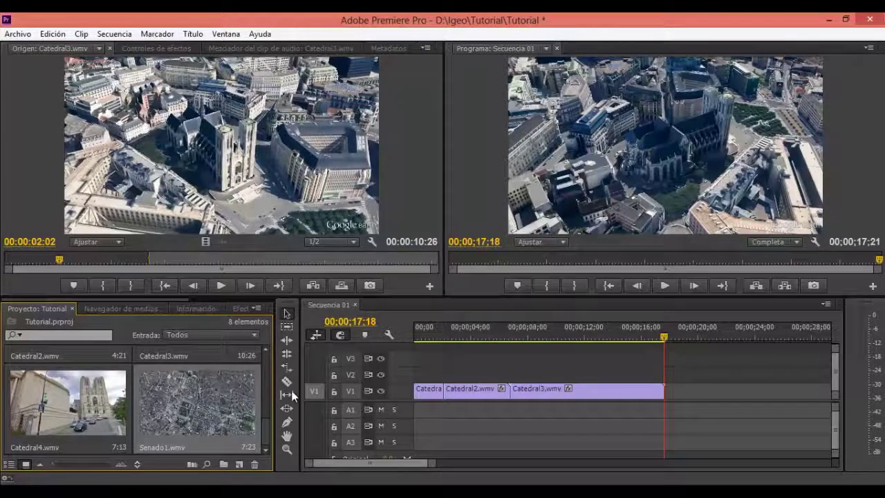
pyautogui.click(132, 308)
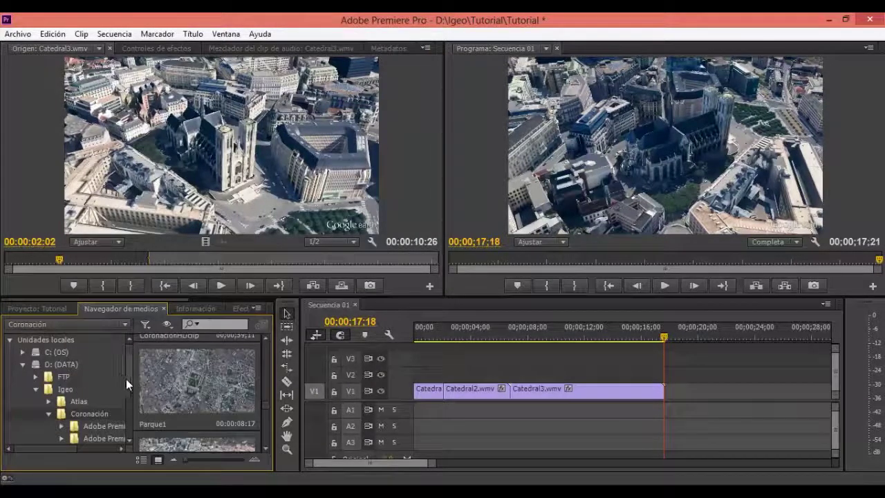
# Scroll through the Media Browser folders, then go back to the Proyecto: Tutorial clip thumbnails.
pyautogui.scroll(-2, 129, 389)
pyautogui.scroll(-1, 130, 402)
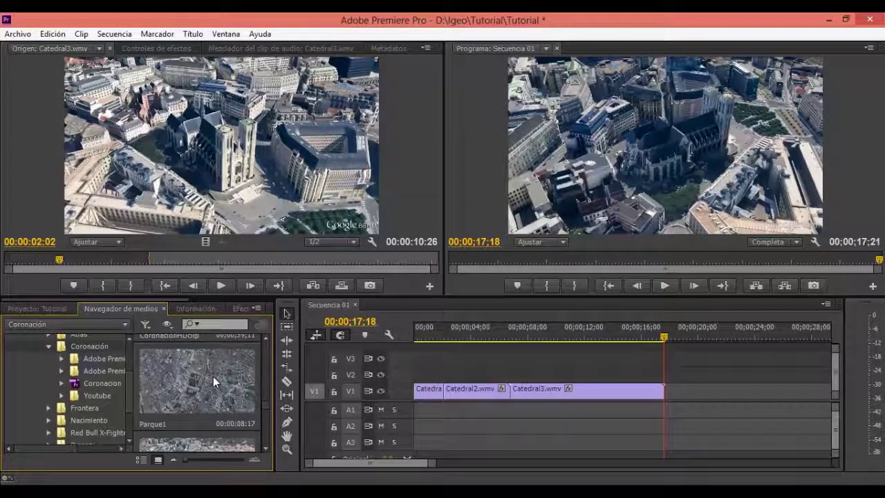
pyautogui.moveTo(265, 409); pyautogui.dragTo(268, 394)
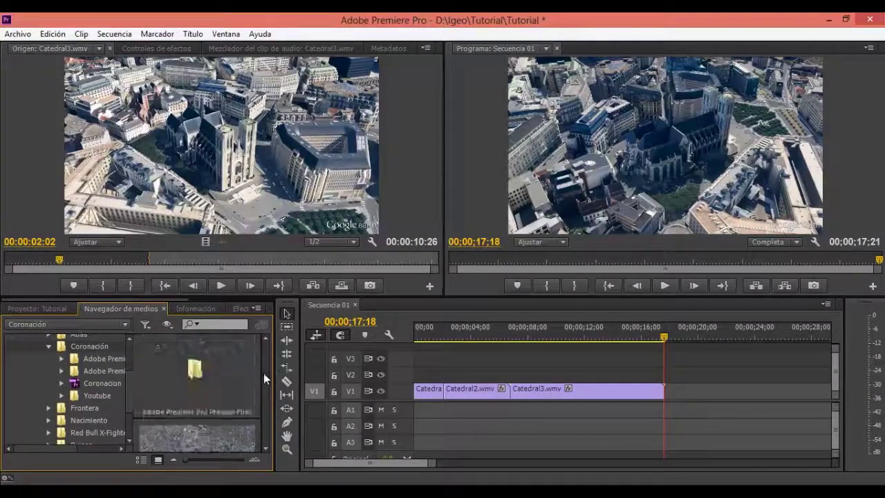
pyautogui.click(59, 308)
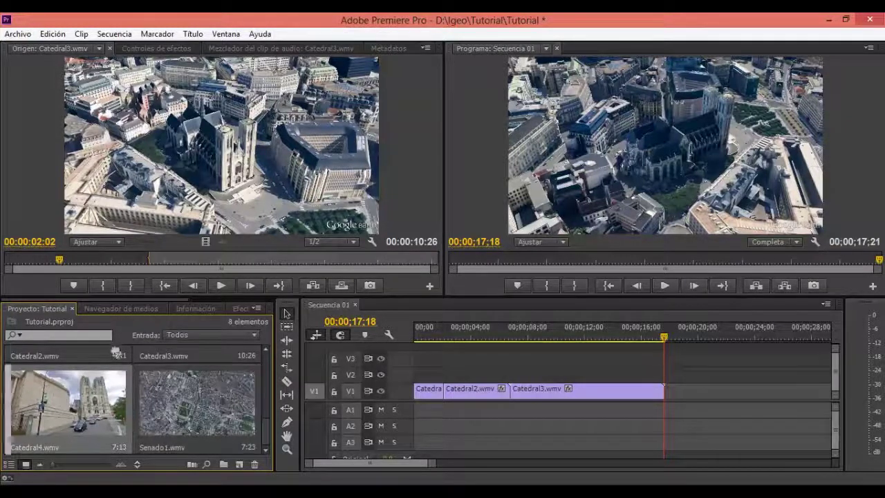
# Load Catedral4.wmv in the Source monitor, mark in at 01:22 and out near 04:07 (3:04 duration).
pyautogui.moveTo(60, 404); pyautogui.dragTo(234, 146)
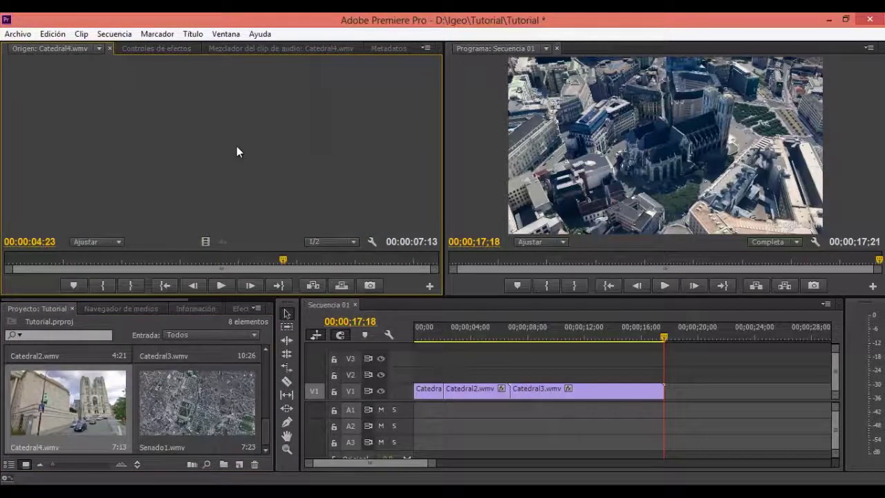
pyautogui.click(221, 286)
pyautogui.moveTo(282, 260); pyautogui.dragTo(106, 261)
pyautogui.click(220, 285)
pyautogui.click(218, 285)
pyautogui.click(110, 289)
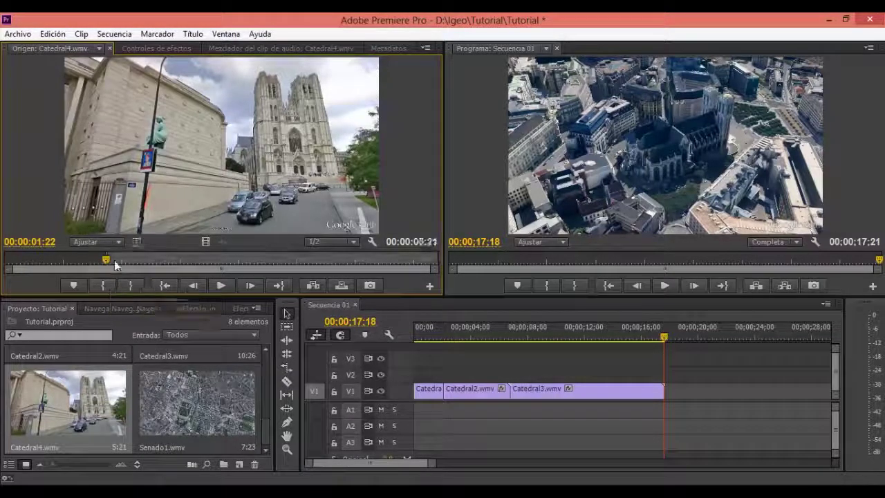
pyautogui.moveTo(107, 260); pyautogui.dragTo(286, 264)
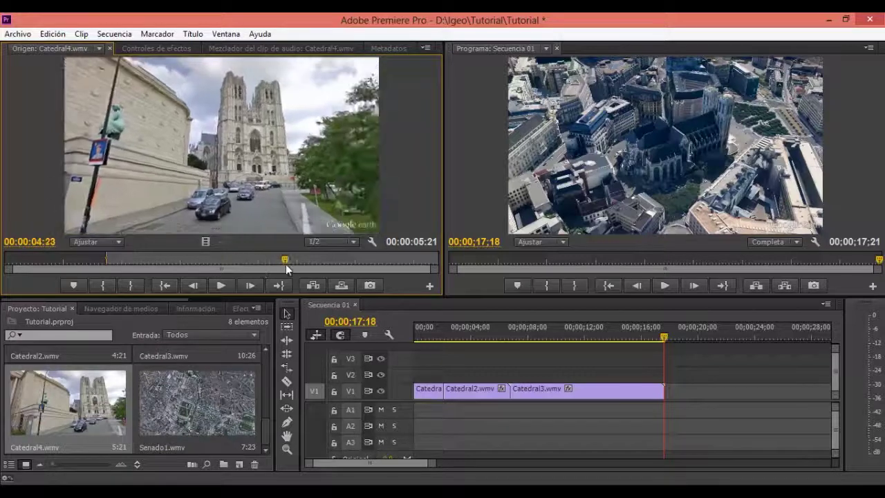
pyautogui.click(138, 285)
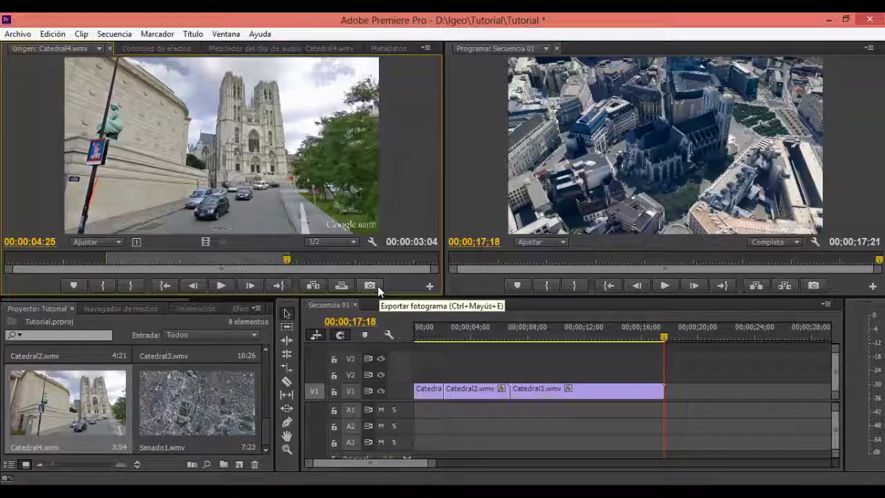
pyautogui.click(341, 286)
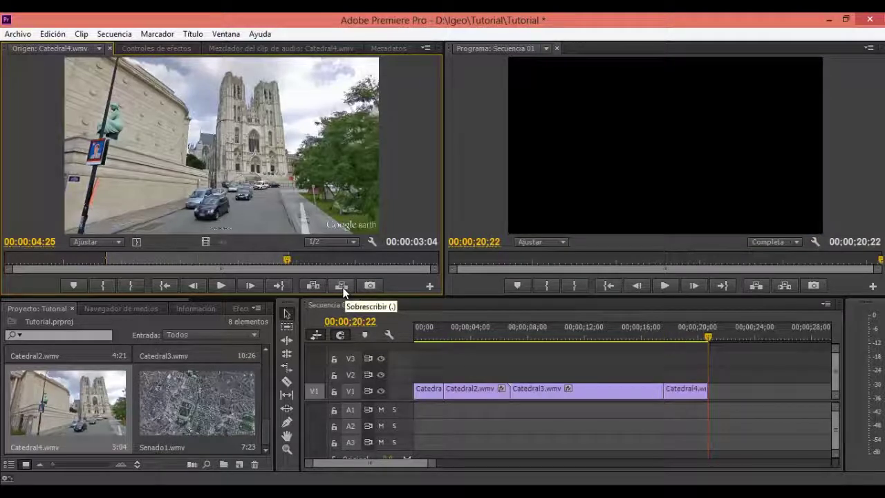
pyautogui.moveTo(708, 337); pyautogui.dragTo(616, 336)
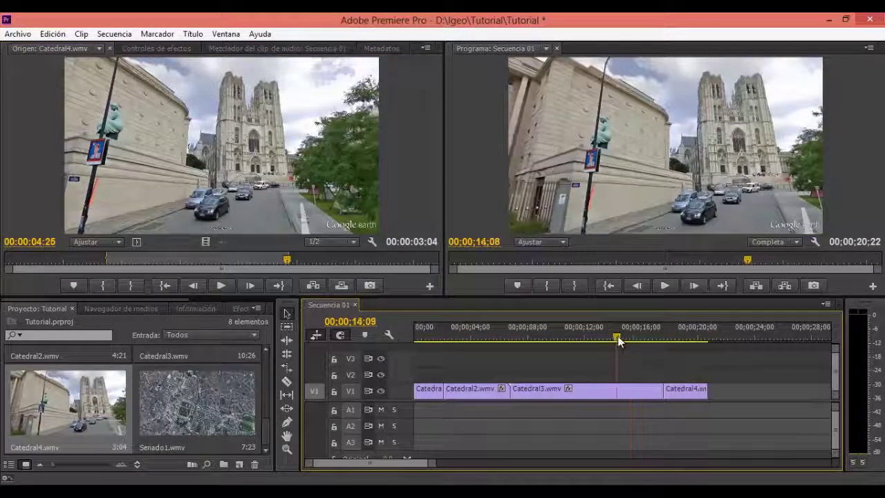
pyautogui.click(320, 286)
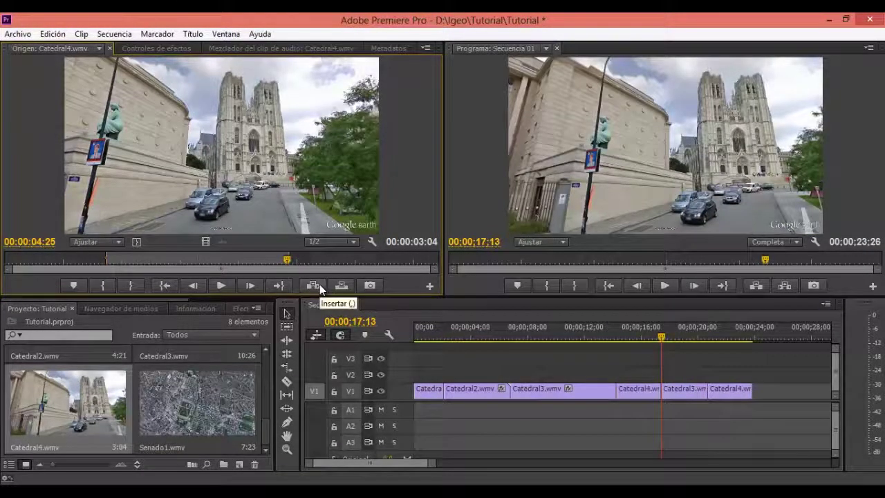
pyautogui.hotkey('ctrl', 'z')
pyautogui.hotkey('ctrl', 'z')
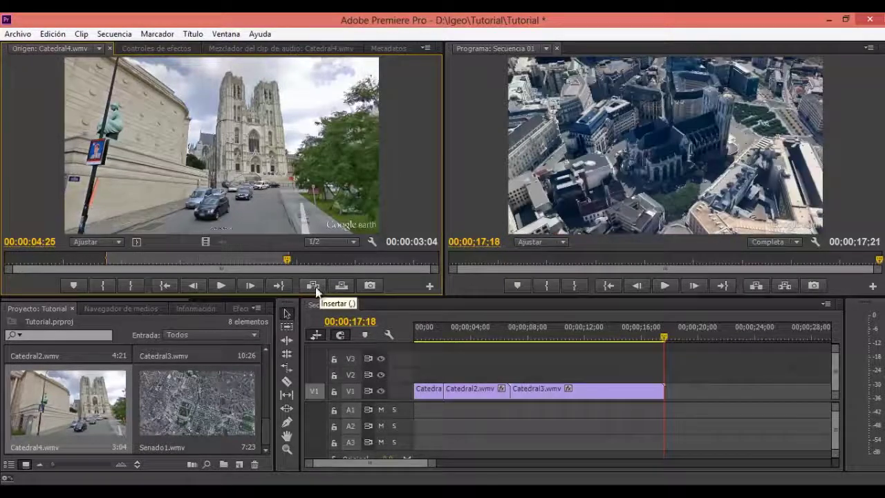
pyautogui.click(76, 408)
pyautogui.moveTo(76, 407)
pyautogui.mouseDown()
pyautogui.moveTo(686, 415)
pyautogui.moveTo(734, 399)
pyautogui.mouseUp()
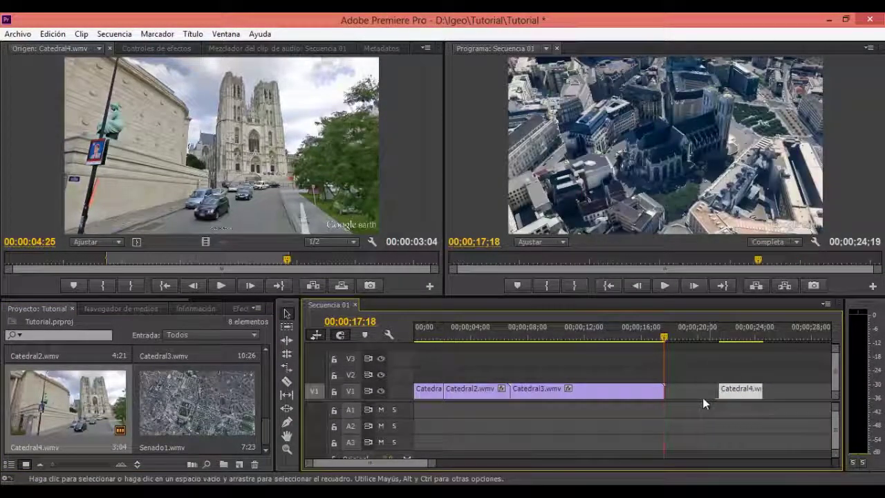
pyautogui.hotkey('ctrl', 'z')
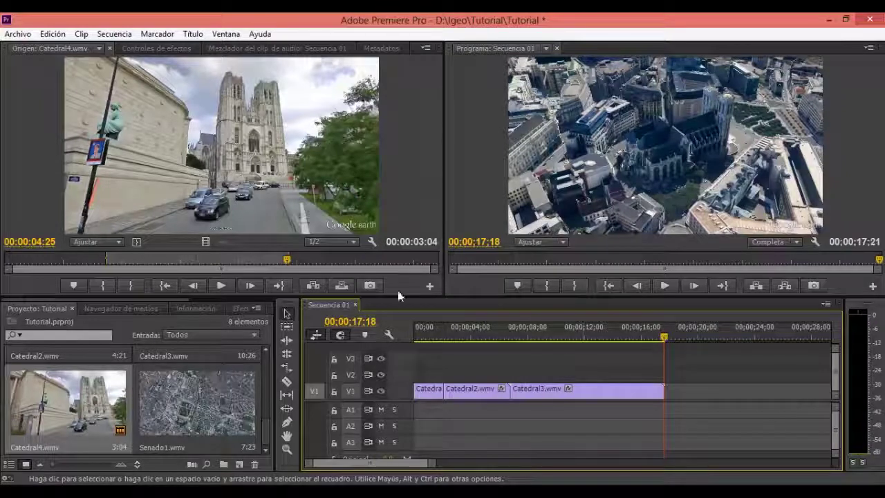
pyautogui.click(319, 284)
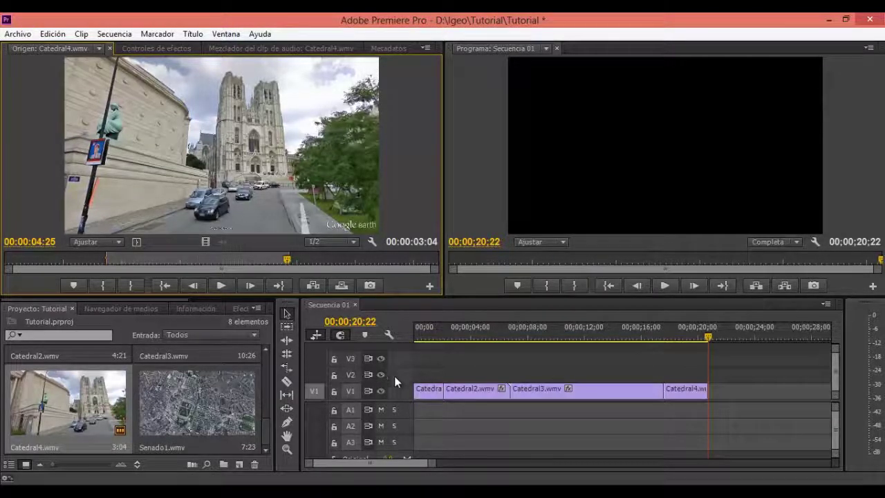
# Try moving clips on V1, then use Track Select to shift Catedral2 onward right, leaving a gap.
pyautogui.moveTo(424, 391); pyautogui.dragTo(684, 391)
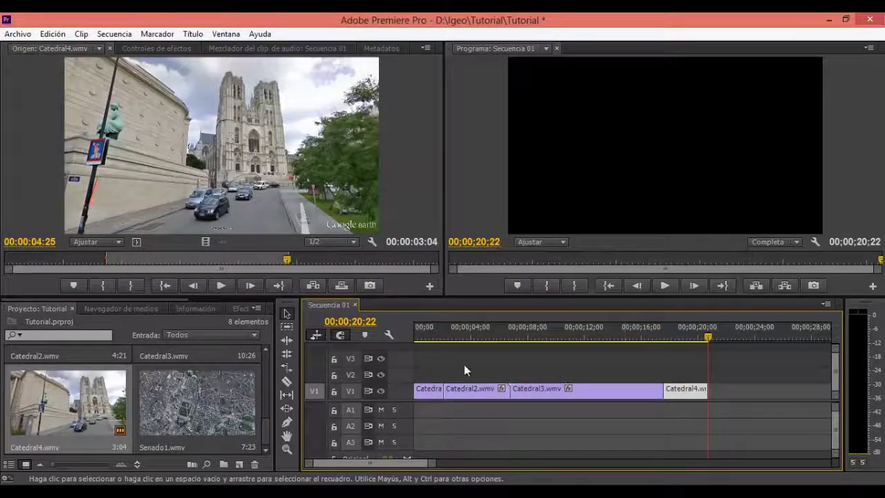
pyautogui.moveTo(689, 370); pyautogui.dragTo(678, 373)
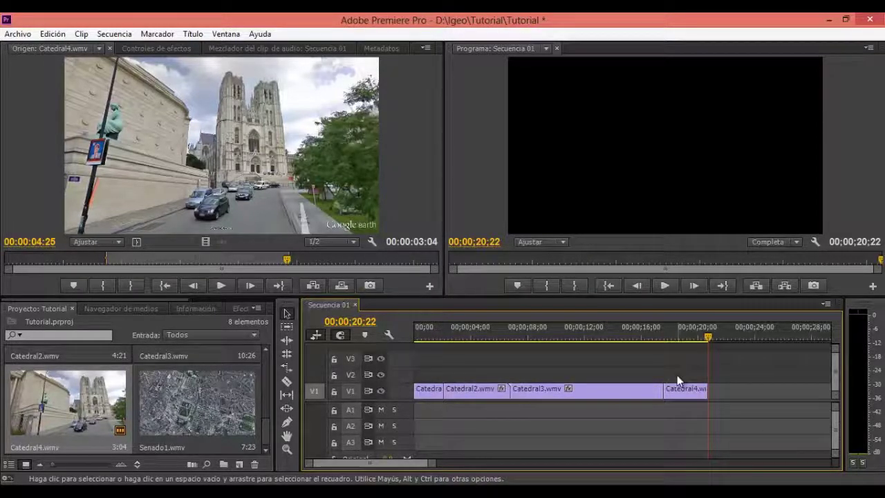
pyautogui.click(290, 327)
pyautogui.moveTo(476, 389); pyautogui.dragTo(574, 387)
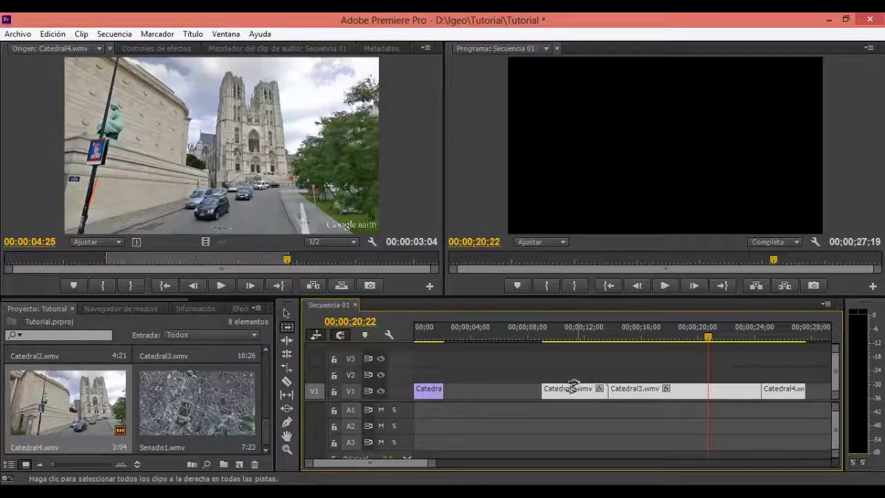
# Undo the gap, then ripple-trim Catedral4's end so it finishes at the playhead.
pyautogui.hotkey('ctrl', 'z')
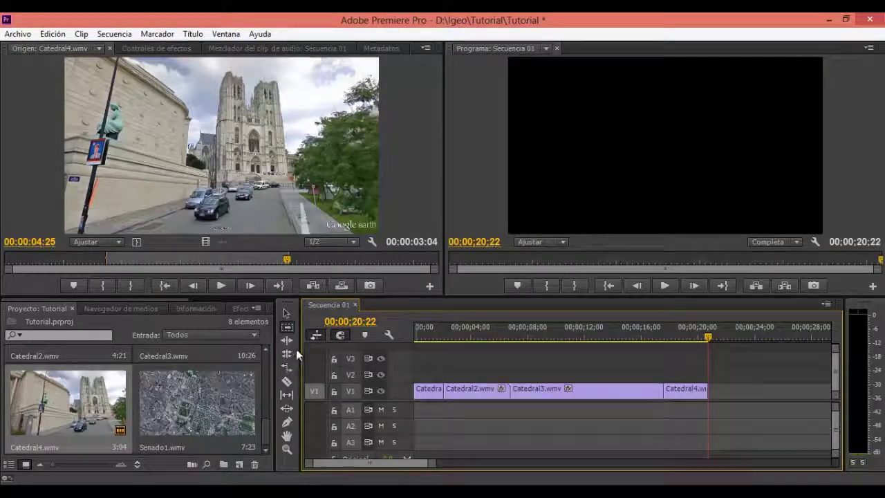
pyautogui.click(286, 340)
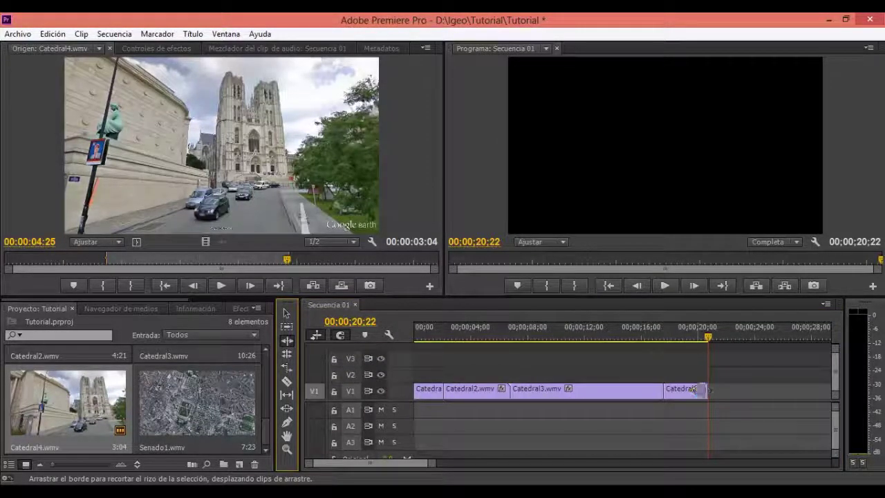
pyautogui.moveTo(700, 390); pyautogui.dragTo(706, 391)
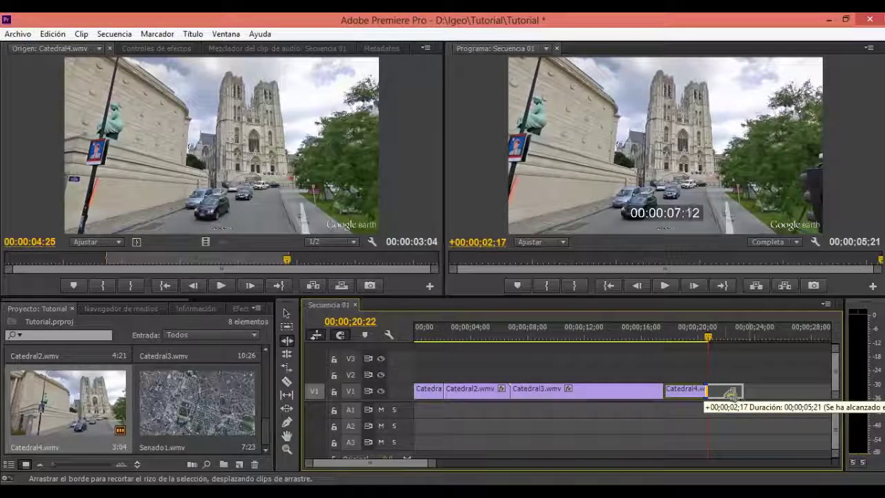
pyautogui.moveTo(706, 391); pyautogui.dragTo(707, 391)
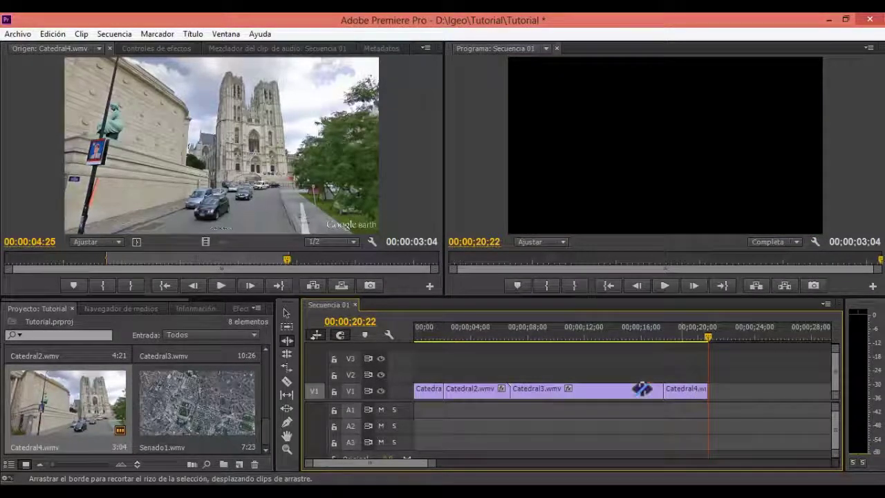
pyautogui.click(282, 355)
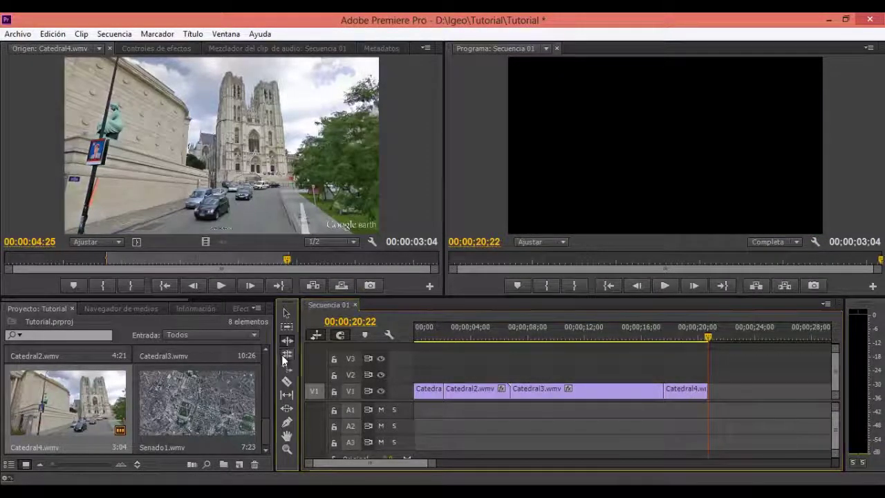
pyautogui.click(664, 389)
pyautogui.moveTo(665, 389); pyautogui.dragTo(662, 390)
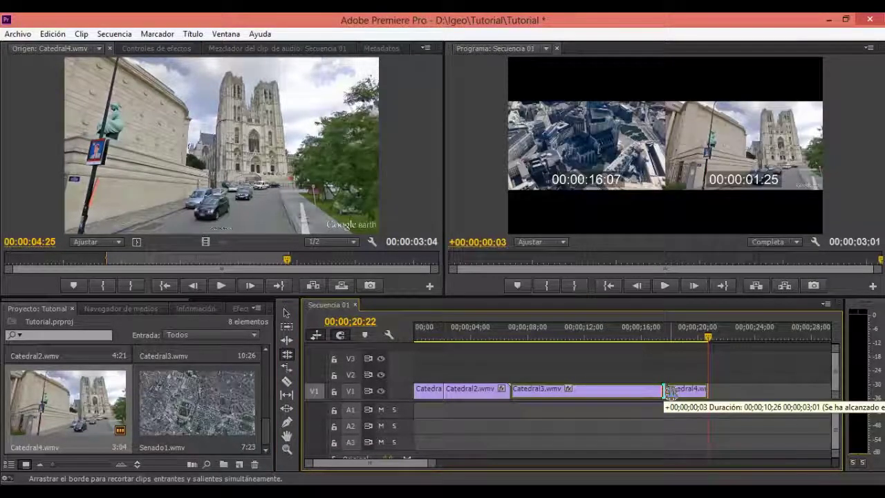
pyautogui.moveTo(662, 391); pyautogui.dragTo(657, 391)
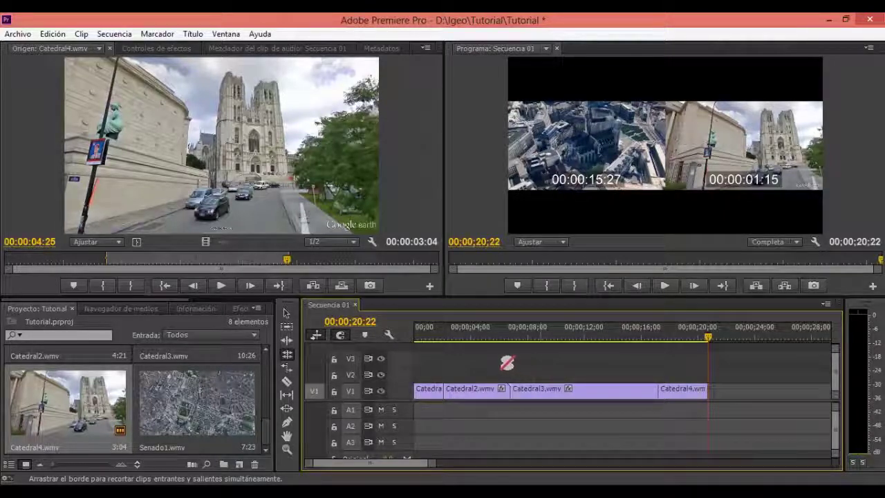
pyautogui.moveTo(596, 364); pyautogui.dragTo(283, 367)
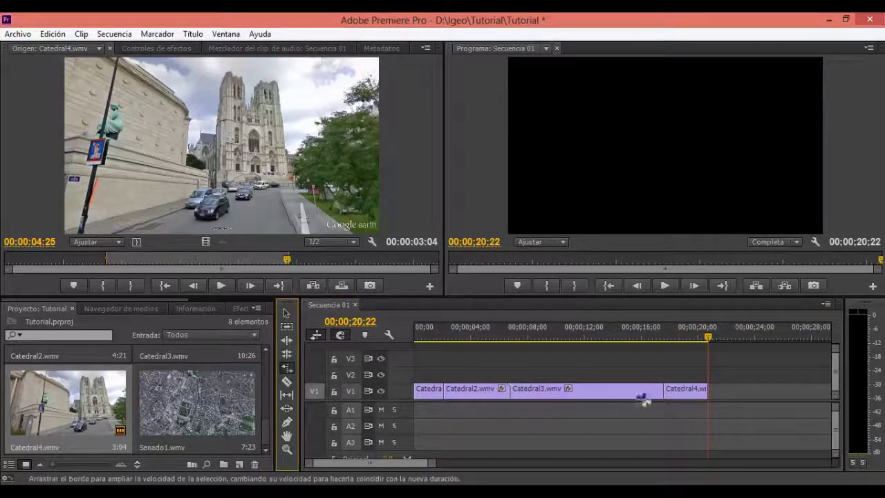
# Rate-stretch Catedral4's right edge to slow it, then drag it back to end at the playhead.
pyautogui.moveTo(696, 389)
pyautogui.mouseDown()
pyautogui.moveTo(814, 405)
pyautogui.moveTo(684, 405)
pyautogui.mouseUp()
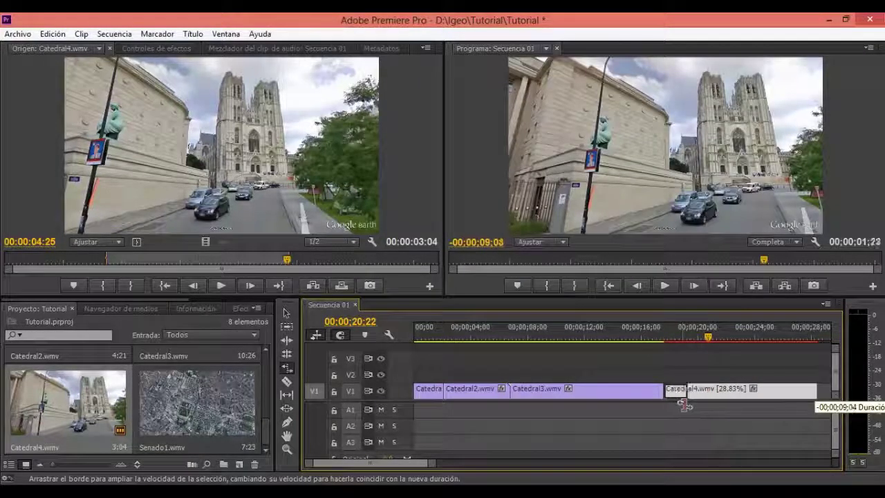
pyautogui.moveTo(684, 405); pyautogui.dragTo(706, 392)
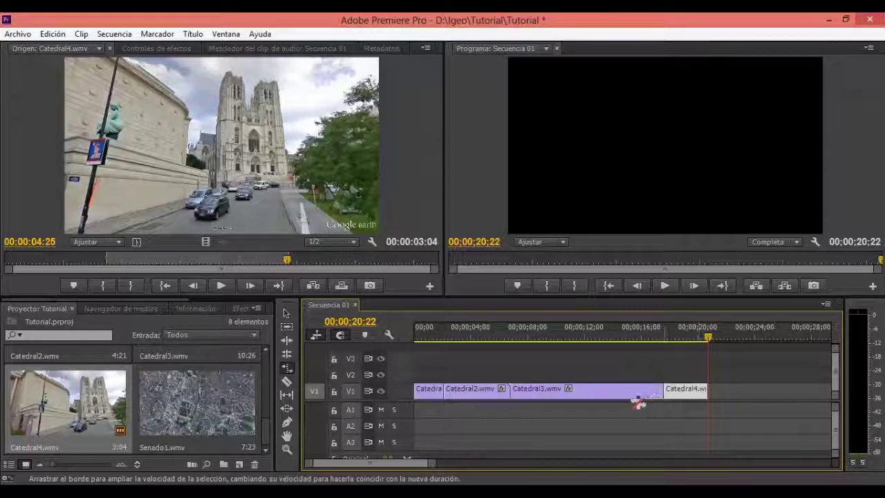
pyautogui.click(286, 380)
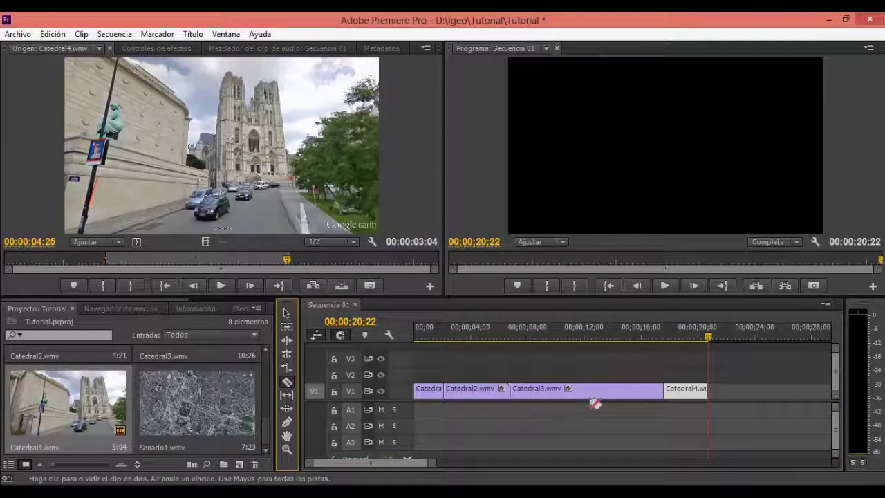
pyautogui.click(597, 389)
pyautogui.click(622, 389)
pyautogui.click(287, 312)
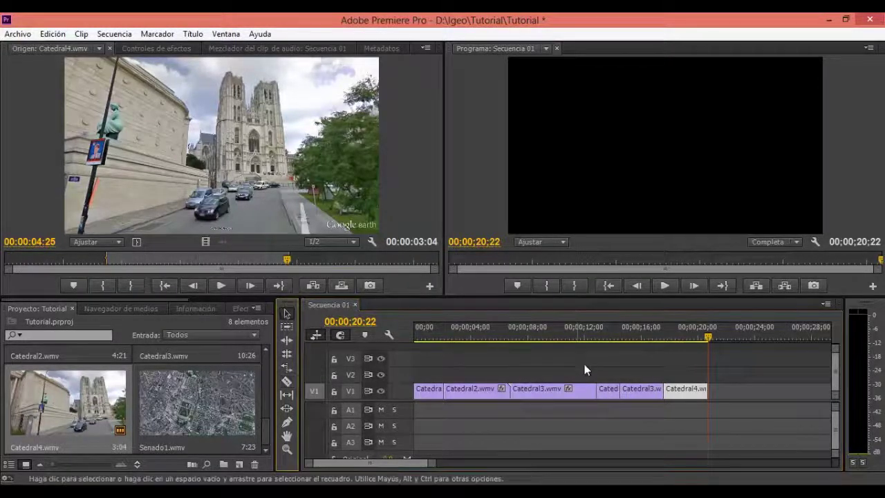
pyautogui.click(608, 389)
pyautogui.press('Delete')
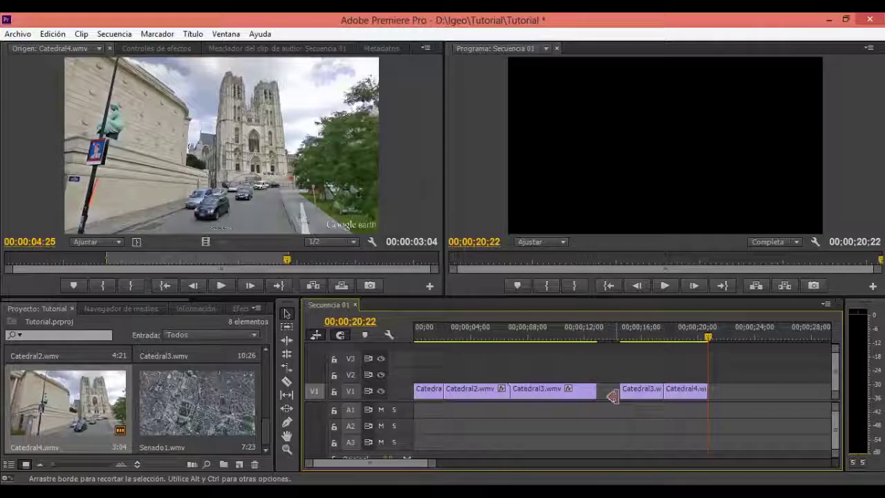
pyautogui.moveTo(620, 392); pyautogui.dragTo(596, 392)
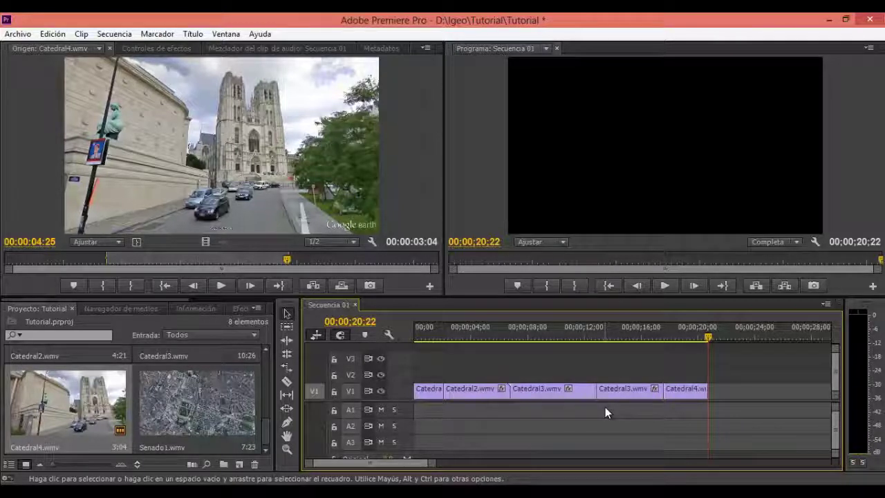
pyautogui.hotkey('ctrl', 'z')
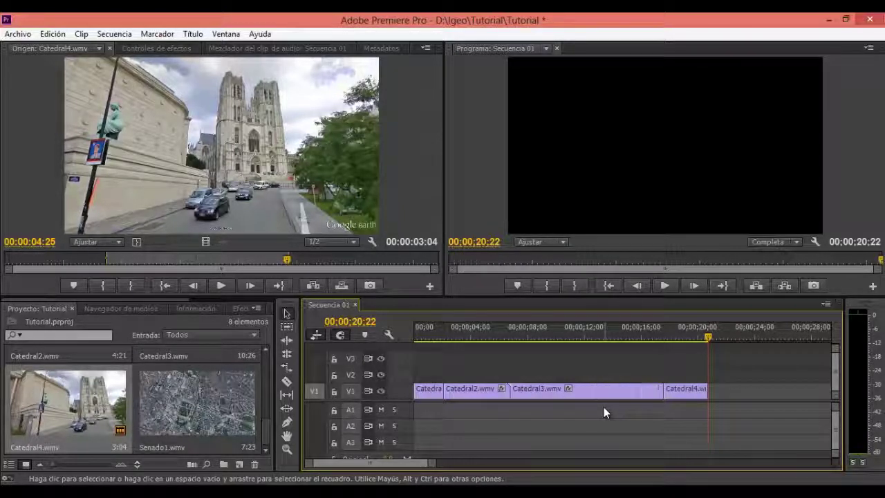
# Slip Catedral3's footage slightly so a different portion plays without moving the clip.
pyautogui.click(288, 396)
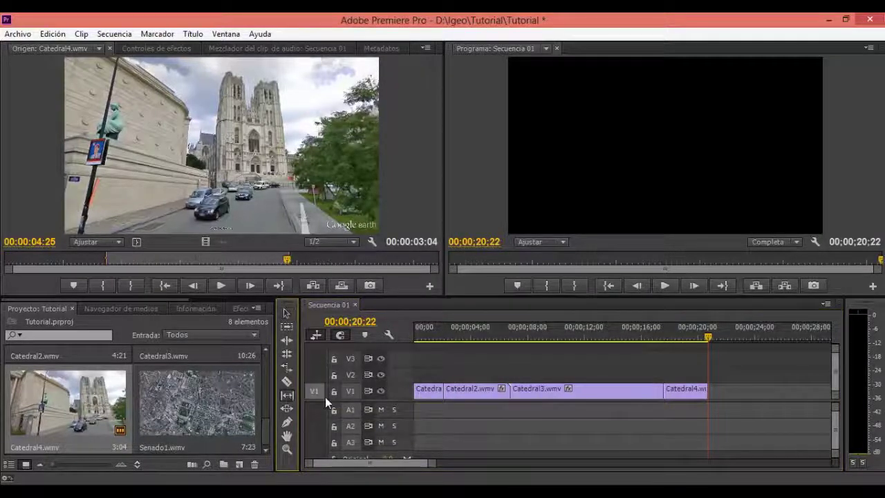
pyautogui.moveTo(627, 391)
pyautogui.mouseDown()
pyautogui.moveTo(642, 391)
pyautogui.moveTo(622, 390)
pyautogui.mouseUp()
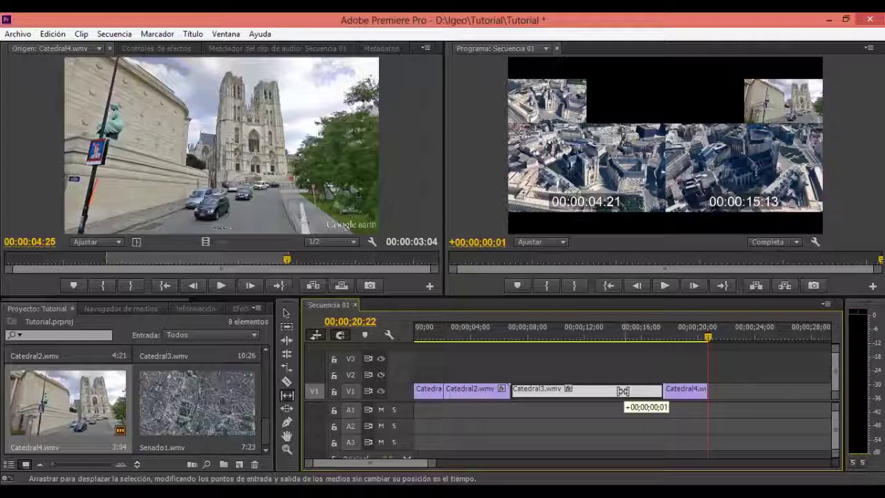
pyautogui.moveTo(623, 390); pyautogui.dragTo(619, 391)
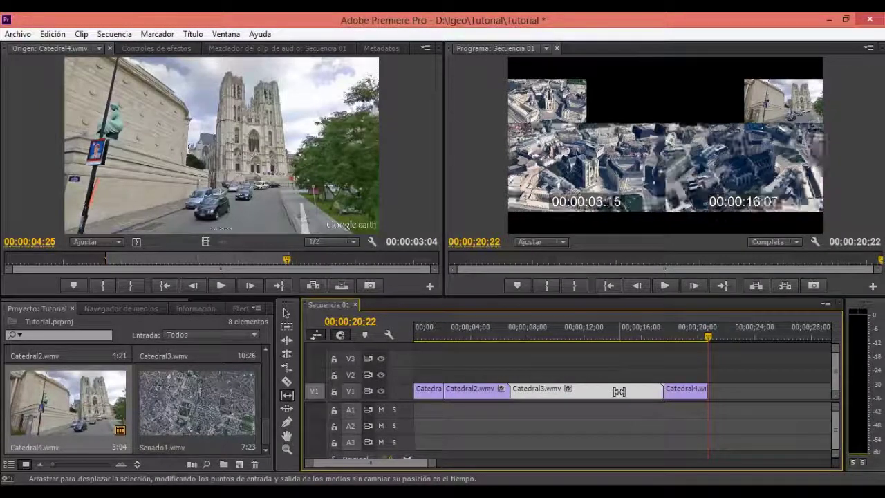
# Try sliding Catedral3 along V1 with the Slide tool, ending with no offset.
pyautogui.click(287, 408)
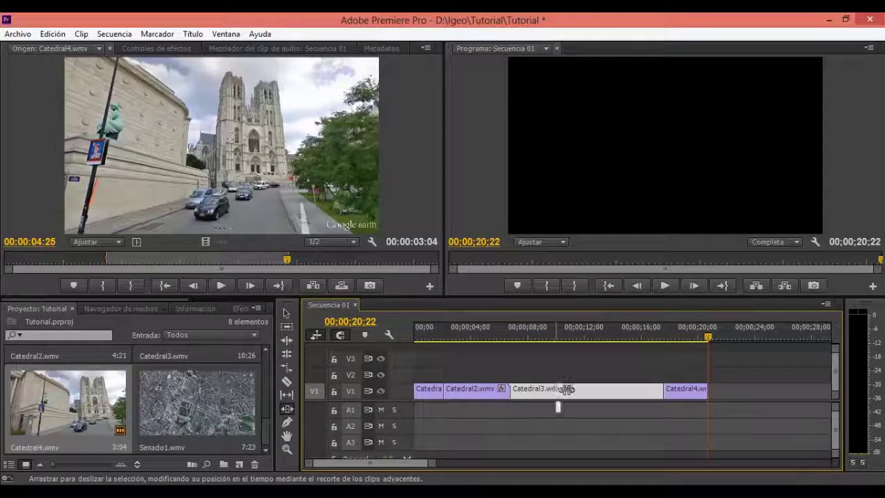
pyautogui.moveTo(566, 390); pyautogui.dragTo(561, 391)
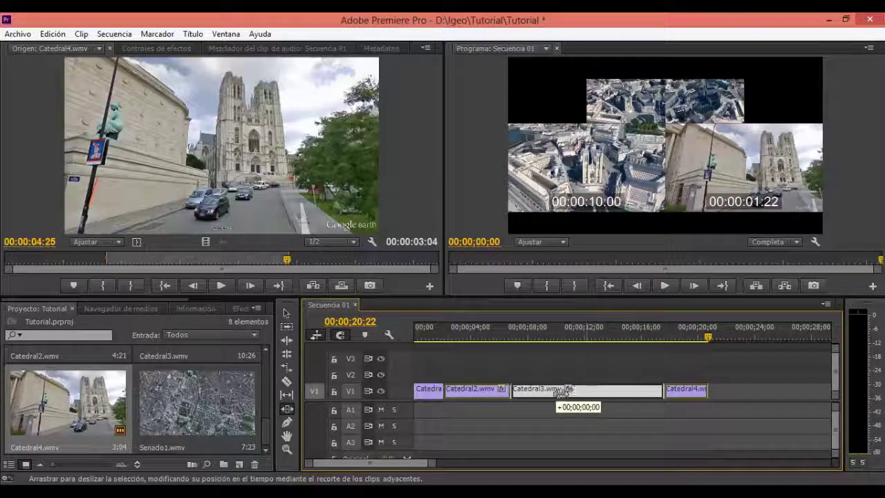
pyautogui.moveTo(561, 391); pyautogui.dragTo(578, 394)
pyautogui.click(286, 422)
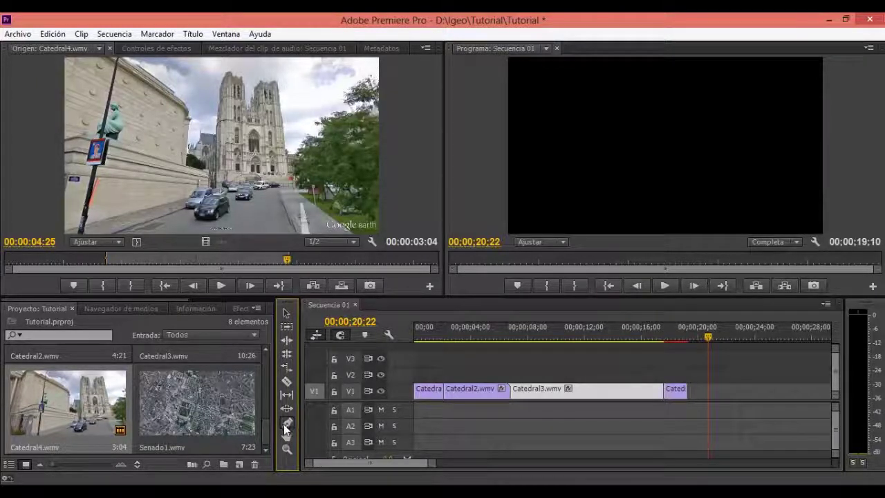
# Pan the timeline with the Hand tool and zoom in on Catedral1 and Catedral2.
pyautogui.click(287, 437)
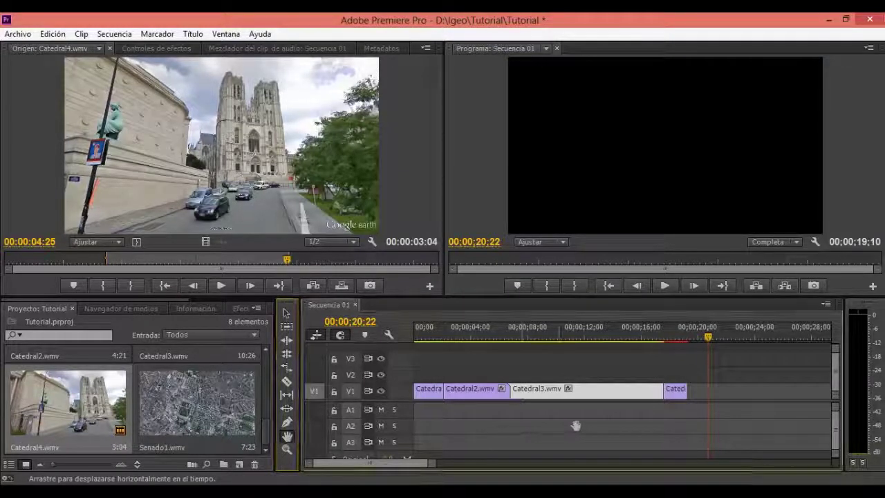
pyautogui.moveTo(523, 426)
pyautogui.mouseDown()
pyautogui.moveTo(472, 435)
pyautogui.moveTo(548, 435)
pyautogui.mouseUp()
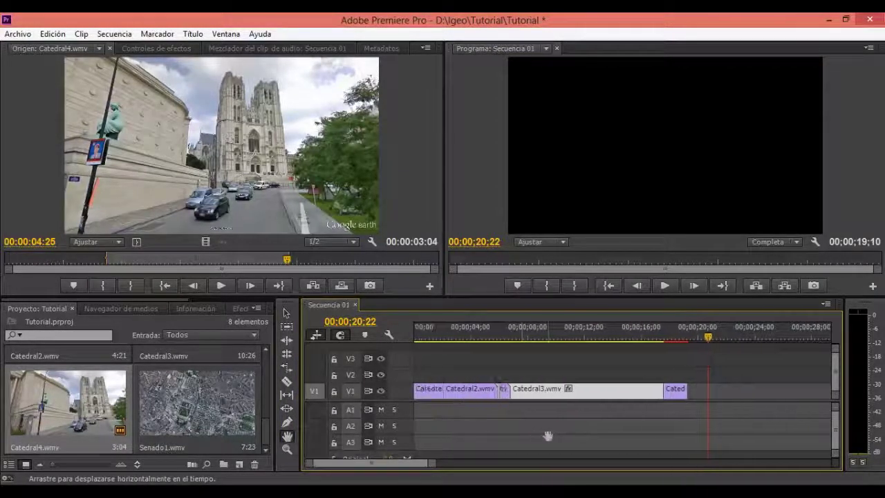
pyautogui.click(287, 450)
pyautogui.click(485, 392)
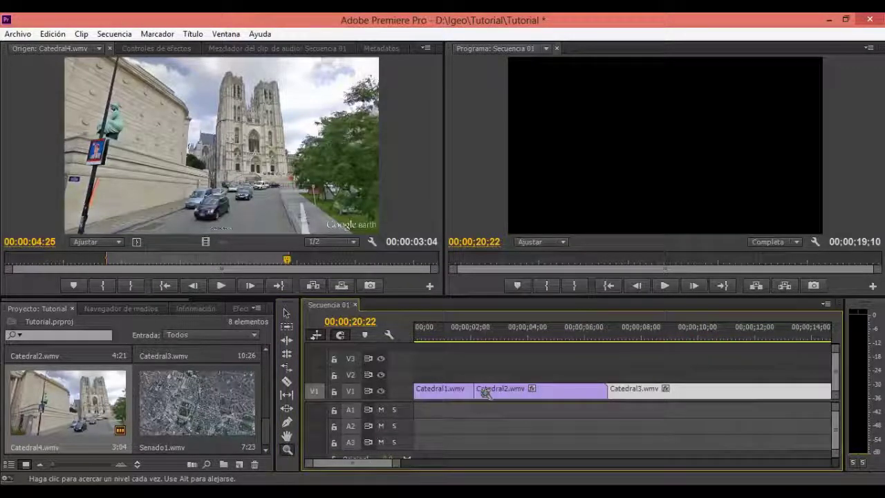
pyautogui.click(485, 392)
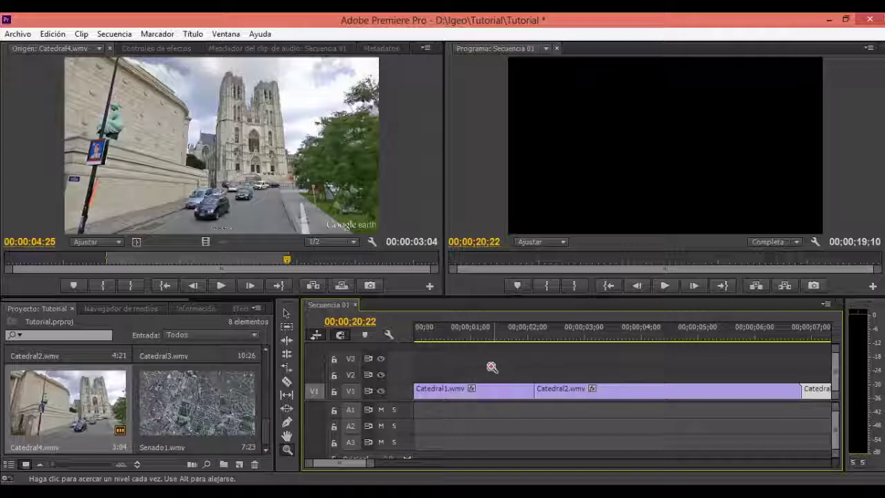
# Zoom back out with Alt+scroll until the whole Sequence 01 edit is in view.
pyautogui.click(287, 313)
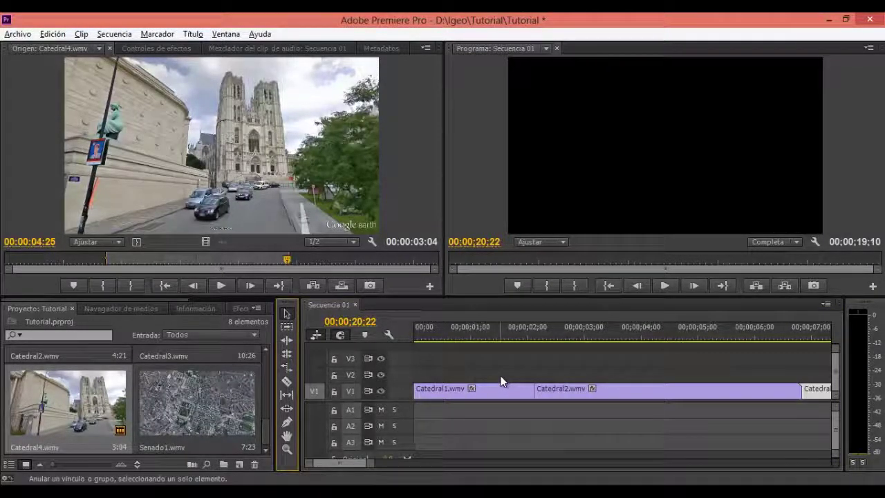
pyautogui.scroll(-2, 501, 376)
pyautogui.scroll(-2, 499, 377)
pyautogui.scroll(-2, 498, 377)
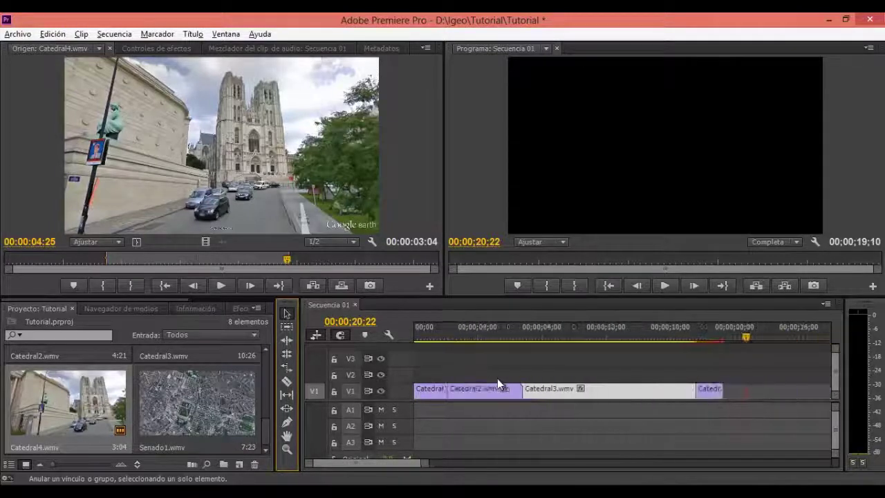
pyautogui.scroll(-2, 497, 378)
pyautogui.scroll(1, 497, 378)
pyautogui.scroll(-1, 497, 378)
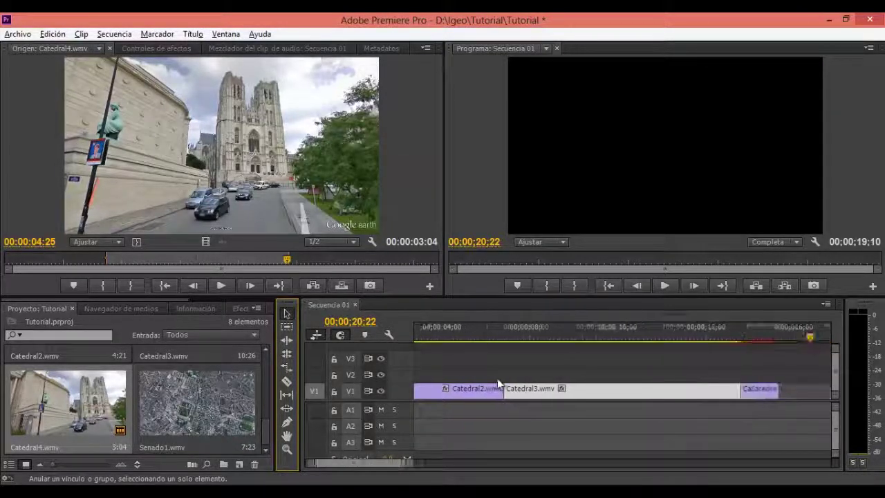
pyautogui.scroll(-2, 497, 378)
pyautogui.scroll(-1, 497, 378)
pyautogui.press('alt')
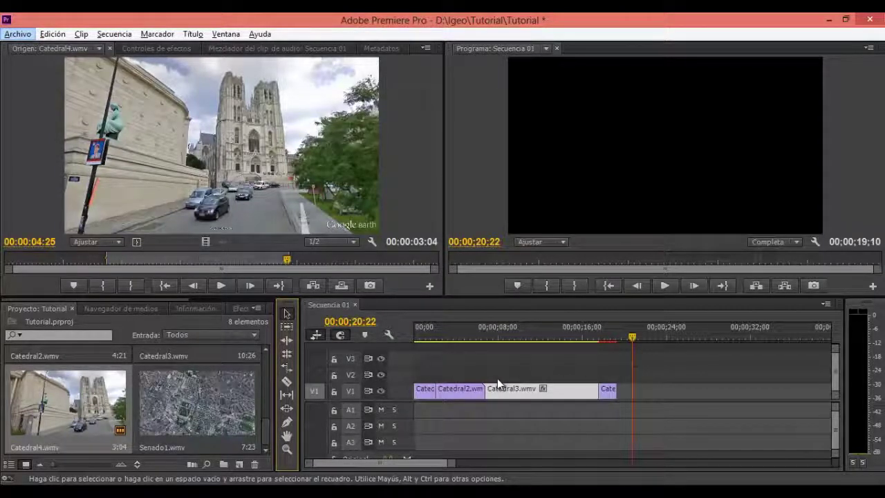
# Step through undo history until Catedral4 ends at the playhead and Sequence 01 lasts 00;00;20;22.
pyautogui.hotkey('ctrl', 'z')
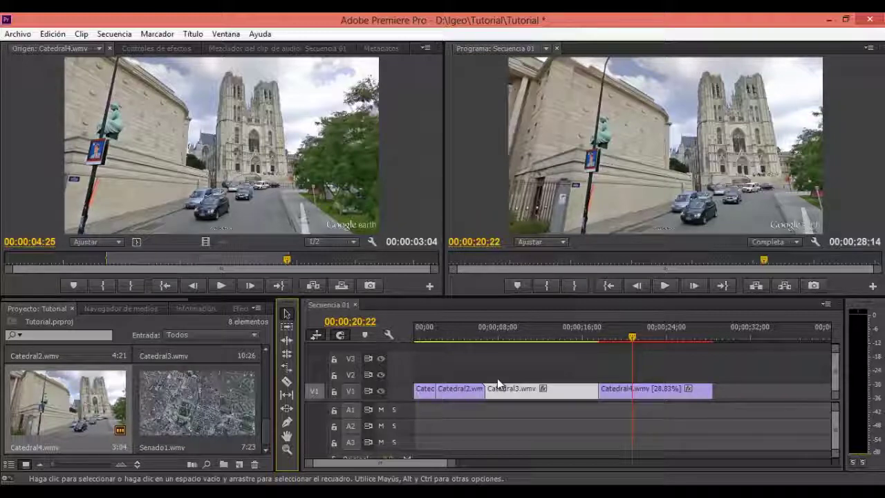
pyautogui.hotkey('ctrl', 'shift', 'z')
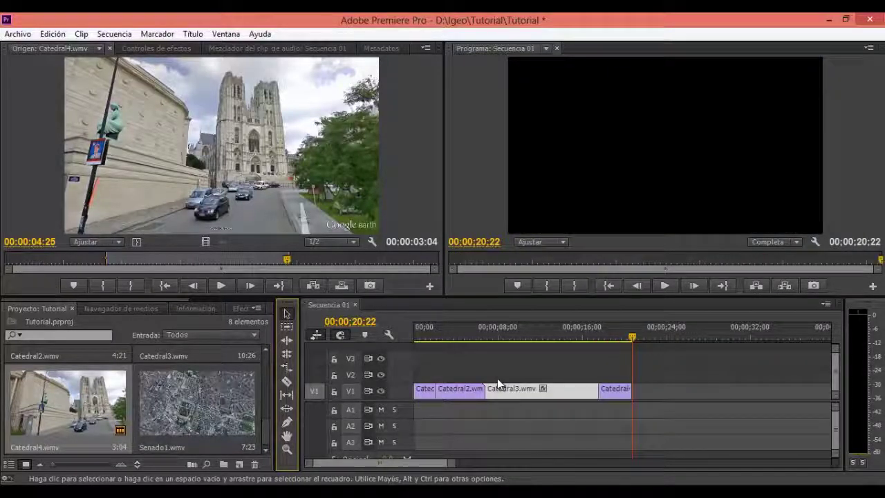
pyautogui.moveTo(122, 297); pyautogui.dragTo(219, 304)
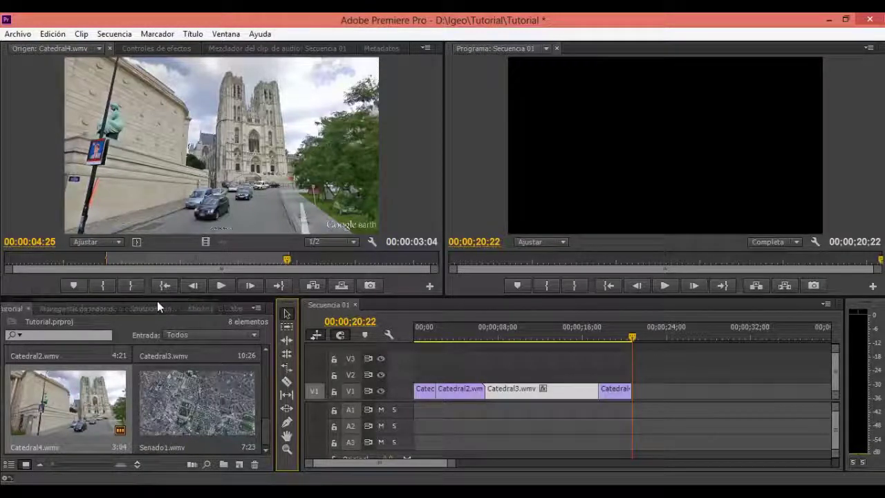
# Show the History panel and step through the Ampliar velocidad states down to Desplazar.
pyautogui.click(223, 306)
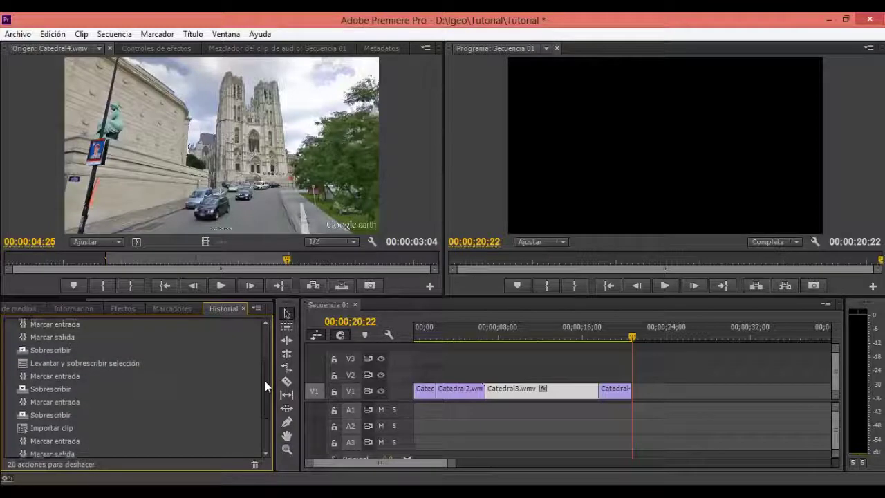
pyautogui.click(89, 413)
pyautogui.click(90, 424)
pyautogui.click(90, 438)
pyautogui.click(90, 450)
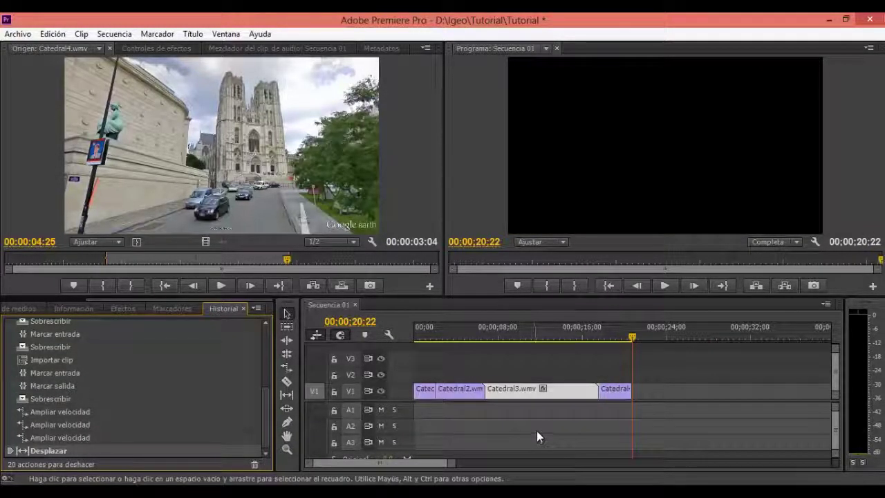